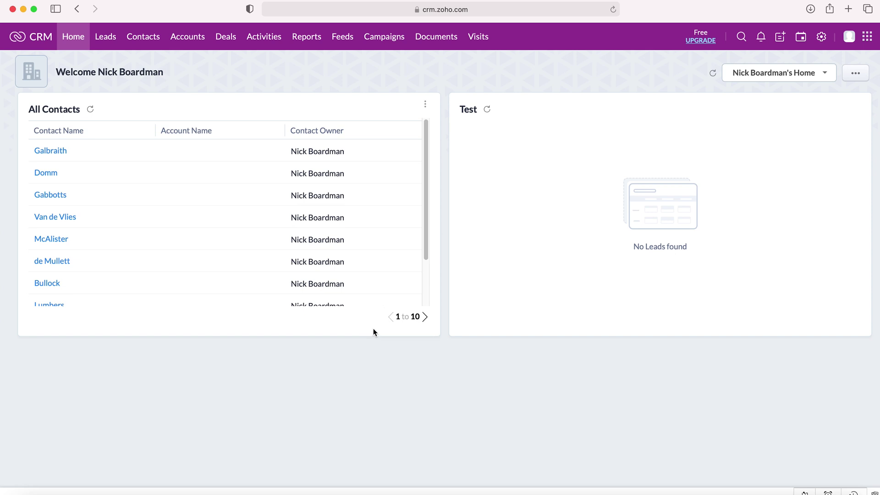
- Open the Leads module from the top navigation bar
left_click(111, 39)
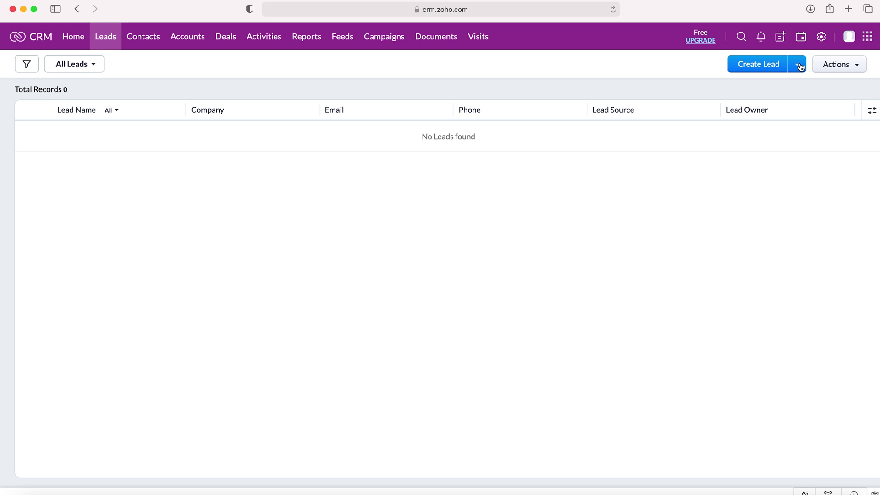
- Choose Import Leads from the Create Lead dropdown
left_click(800, 67)
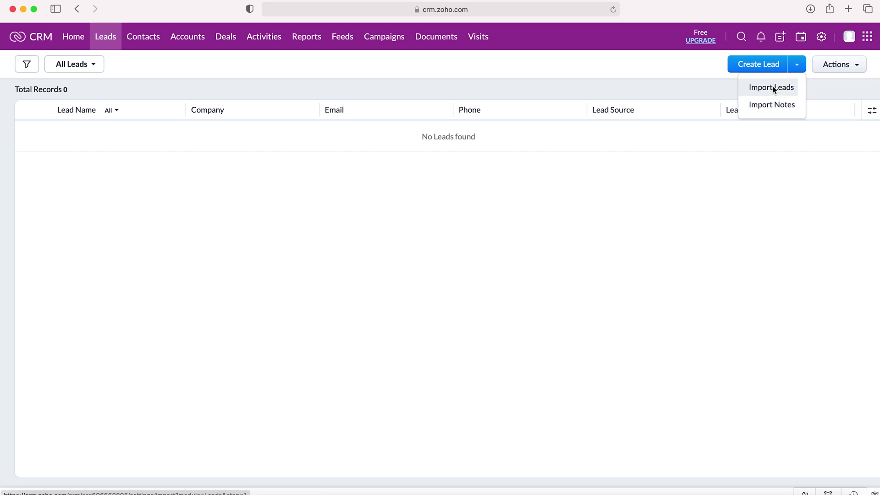
left_click(773, 87)
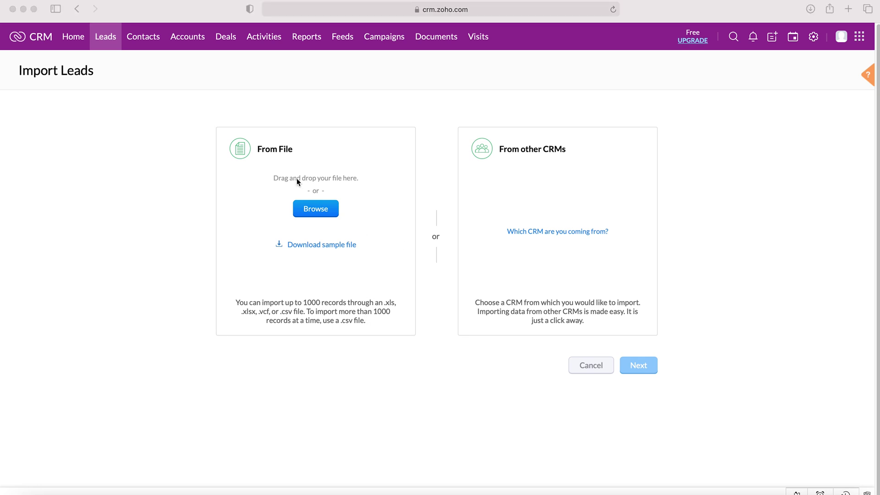
- Drop TestFile.csv onto the From File area to upload it
left_click_drag(296, 178, 291, 179)
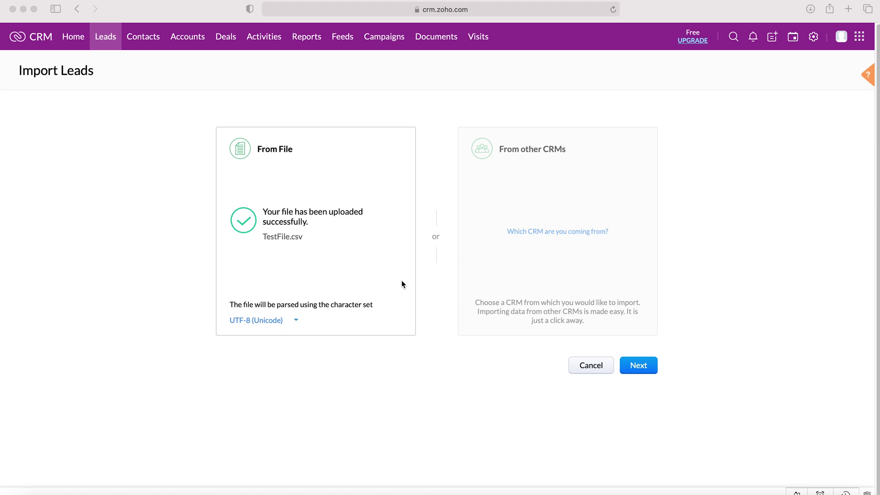
- Continue past the uploaded TestFile.csv to the record-handling step
left_click(635, 366)
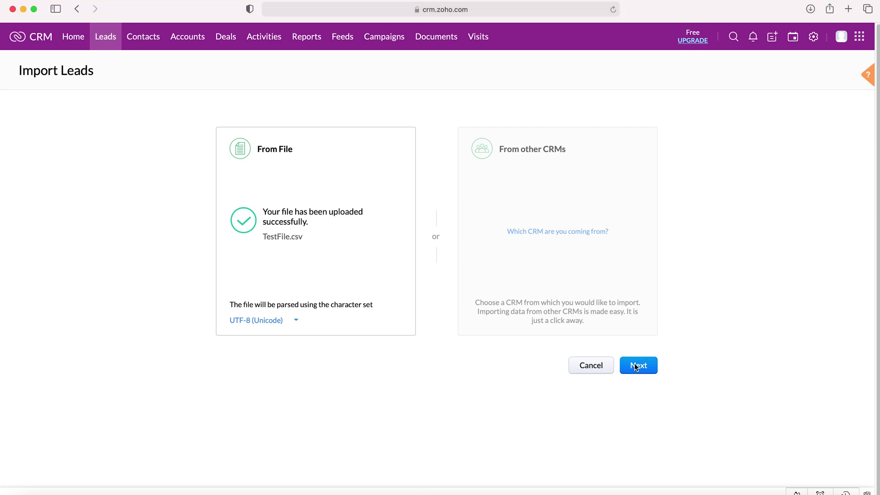
left_click(636, 367)
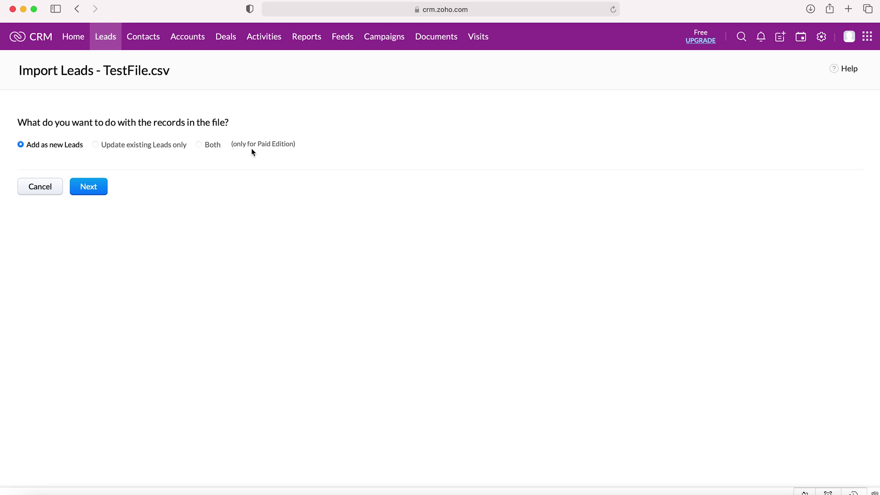
- Keep 'Add as new Leads' for the records, noting the paid-edition-only options
left_click_drag(296, 145, 95, 144)
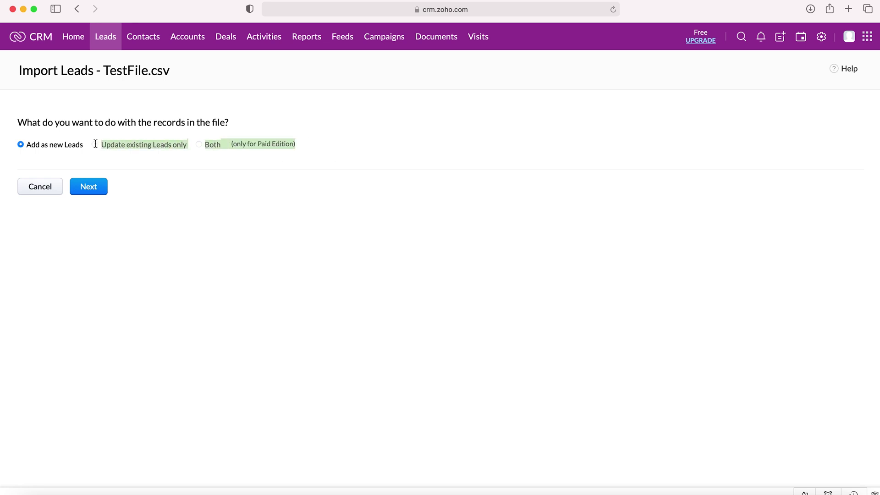
left_click(133, 145)
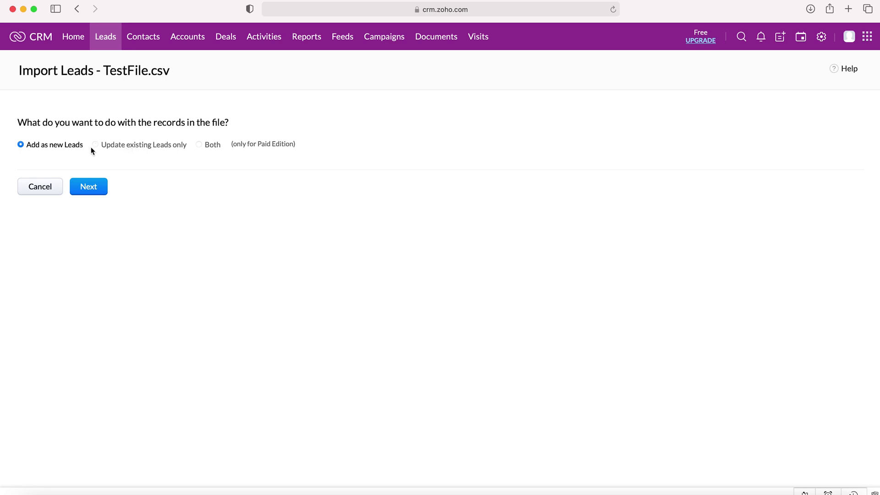
left_click_drag(99, 144, 240, 149)
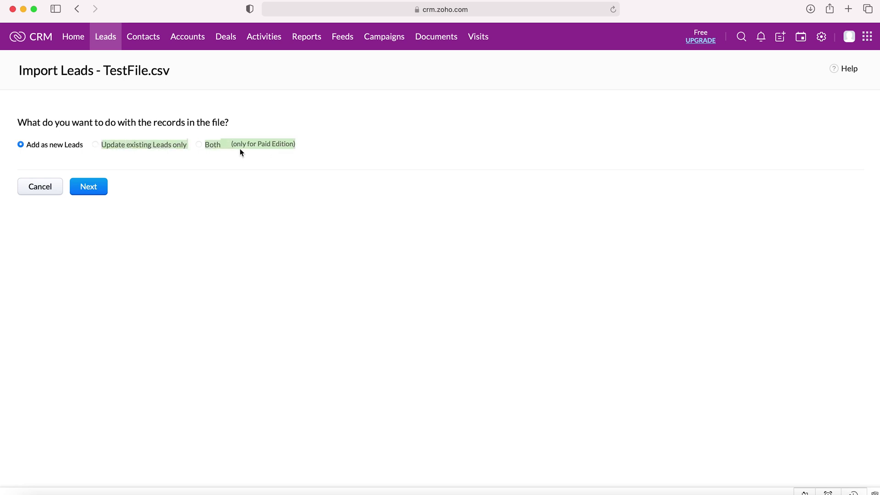
left_click(240, 148)
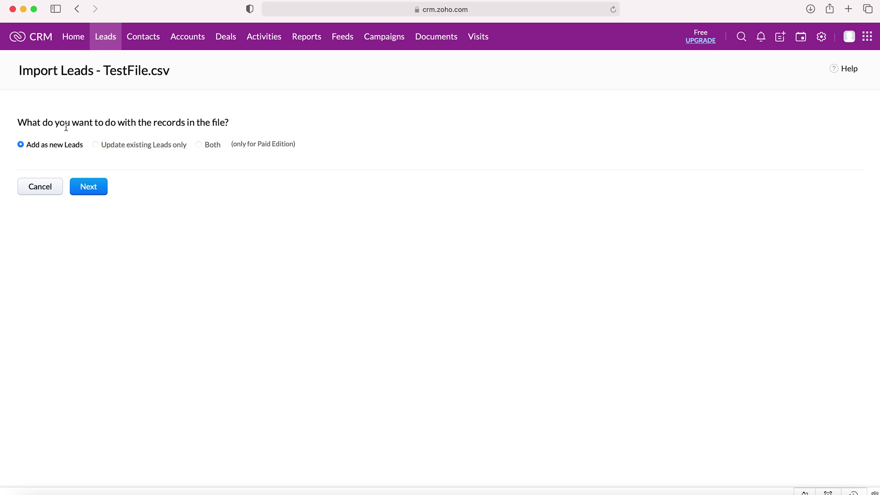
left_click(93, 190)
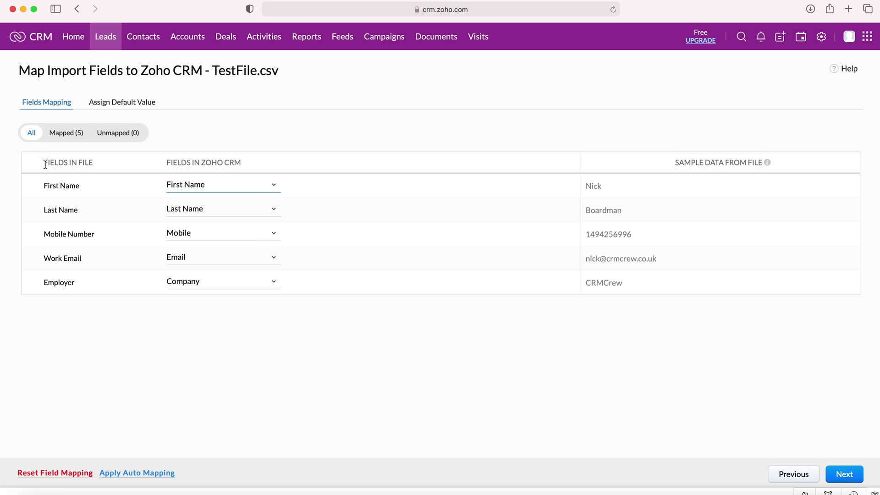
- Confirm the five auto-mapped fields, with Work Email mapped to Email, and move on to import options
left_click_drag(44, 162, 94, 163)
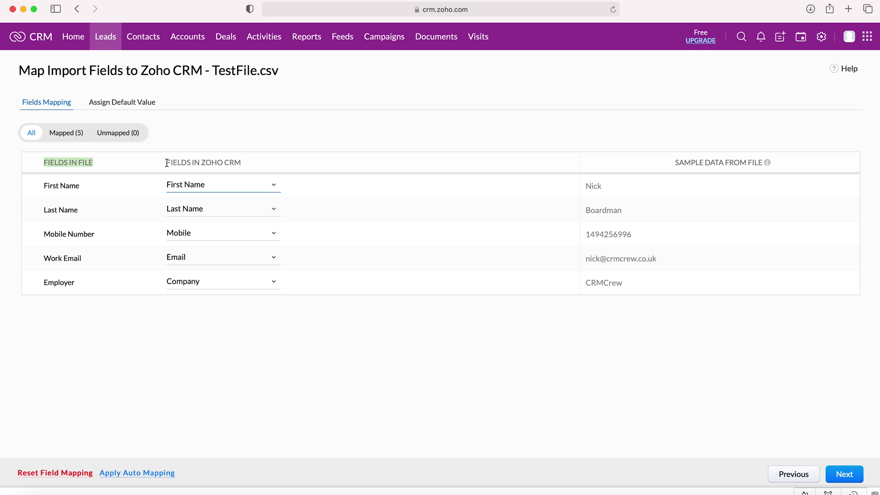
left_click_drag(166, 163, 239, 168)
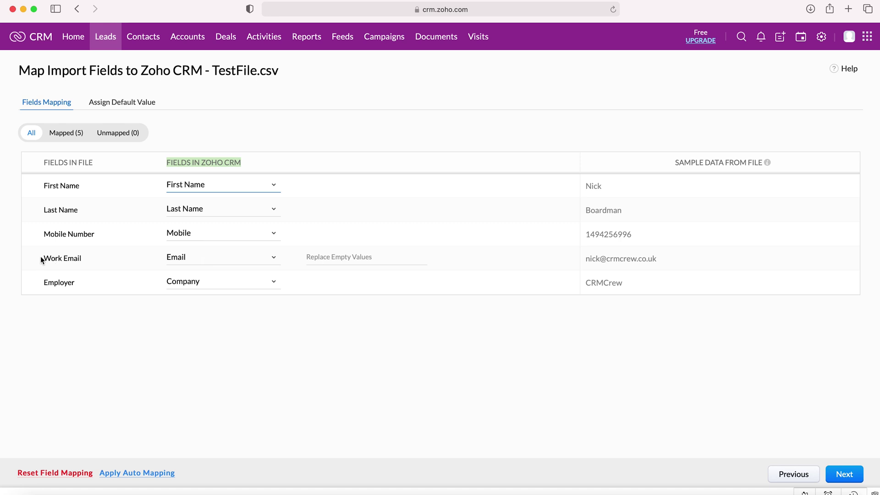
left_click(221, 256)
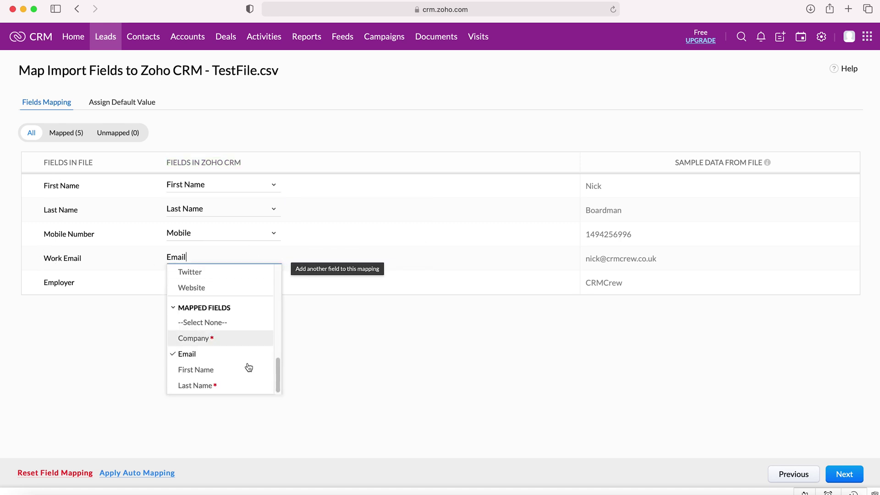
scroll(243, 365, "down", 2)
scroll(234, 362, "up", 10)
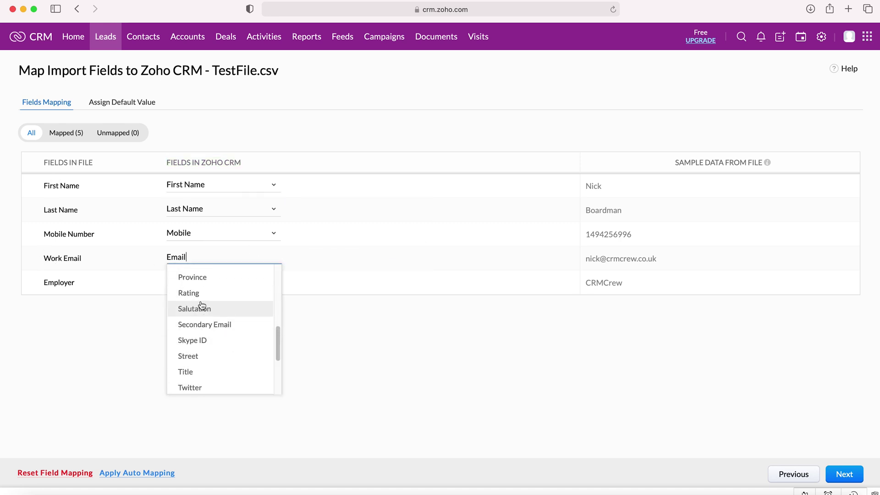
scroll(200, 334, "down", 3)
left_click(378, 318)
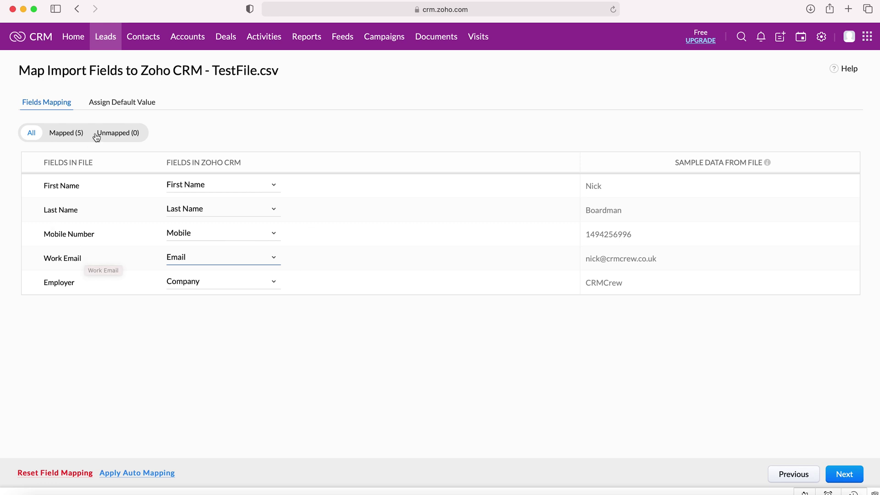
left_click(854, 475)
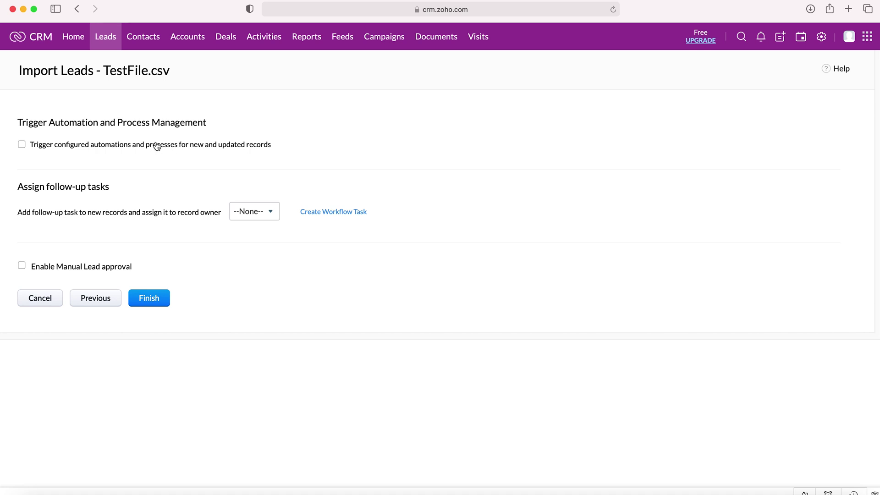
- Leave 'Trigger configured automations' unchecked for the imported records
left_click(157, 146)
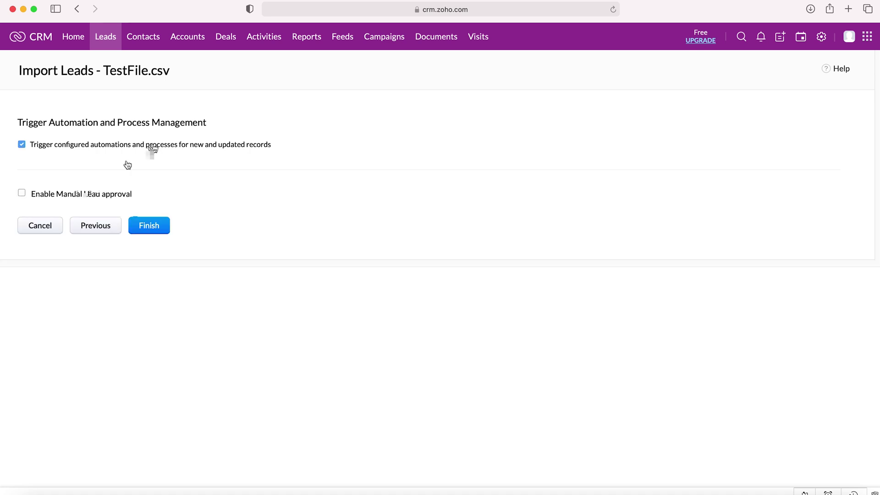
left_click(150, 146)
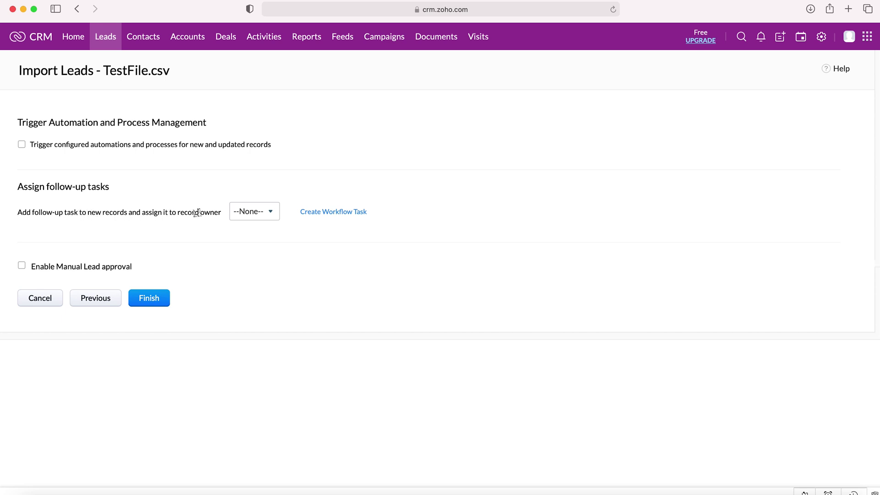
- Keep the follow-up task at --None--, enable Manual Lead approval, and finish the import
left_click(255, 211)
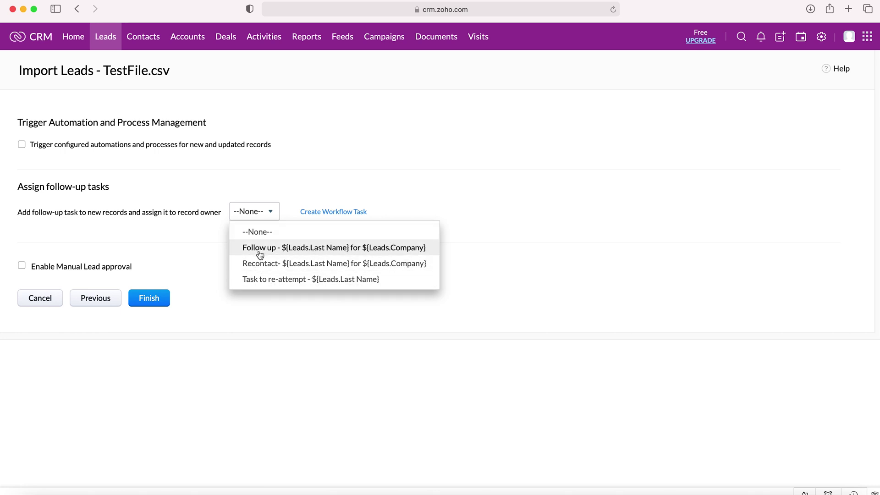
left_click(167, 219)
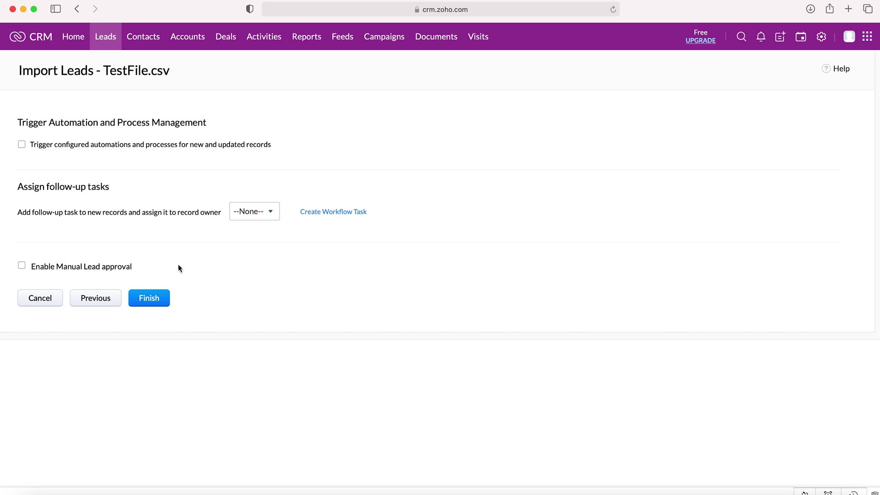
left_click(95, 270)
left_click(161, 301)
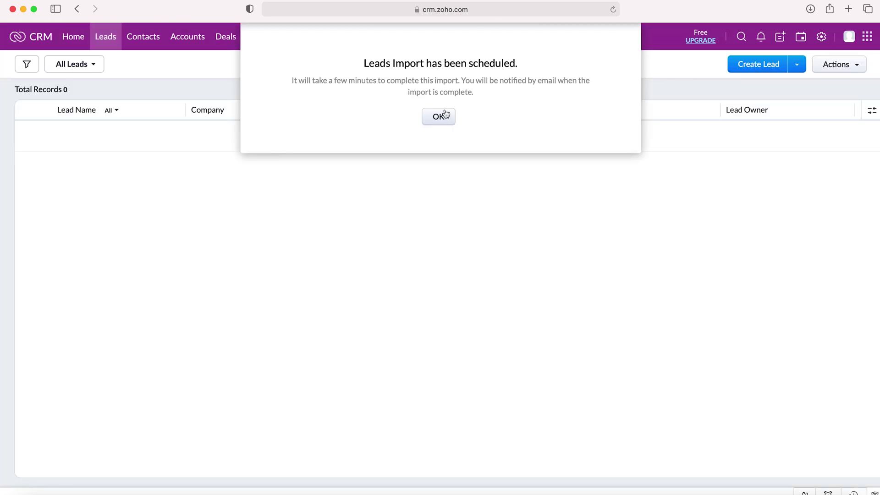
- Dismiss the import-scheduled message and reload the Leads list
left_click(438, 120)
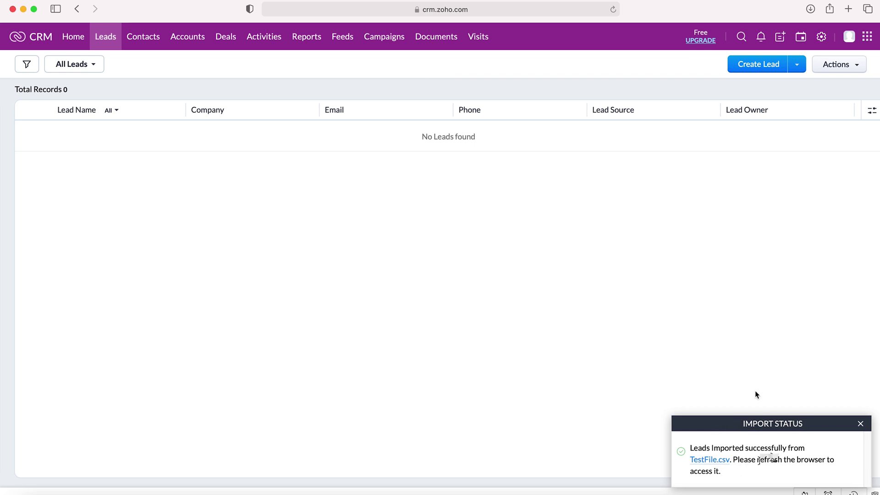
left_click(613, 10)
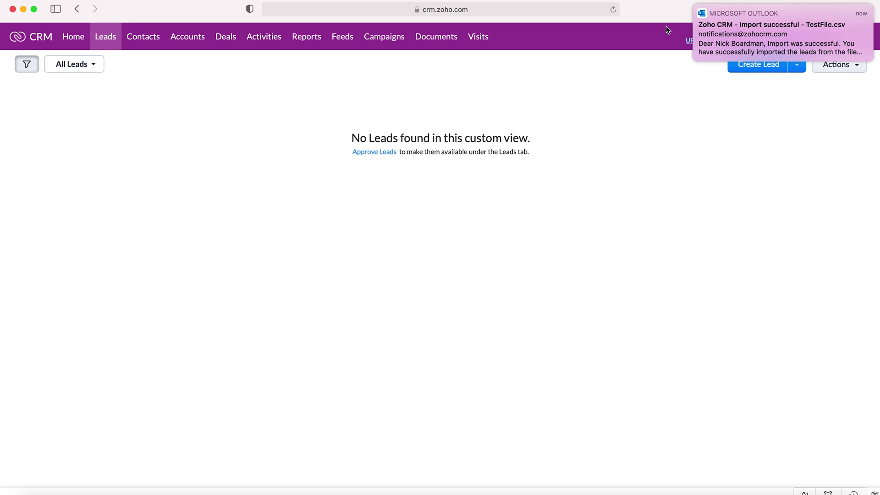
- Dismiss the email notification and open Approve Leads from the Actions menu to see the pending lead
left_click(695, 6)
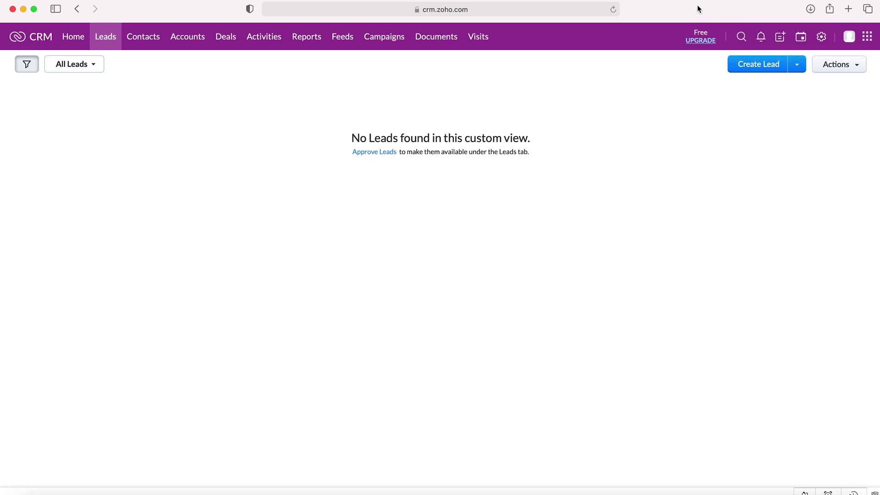
left_click_drag(350, 139, 530, 144)
left_click(531, 145)
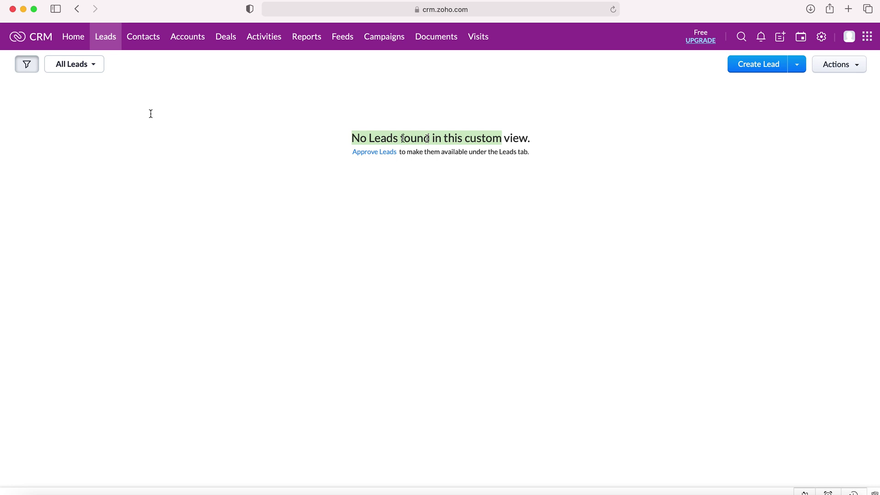
left_click_drag(351, 137, 549, 164)
left_click(549, 164)
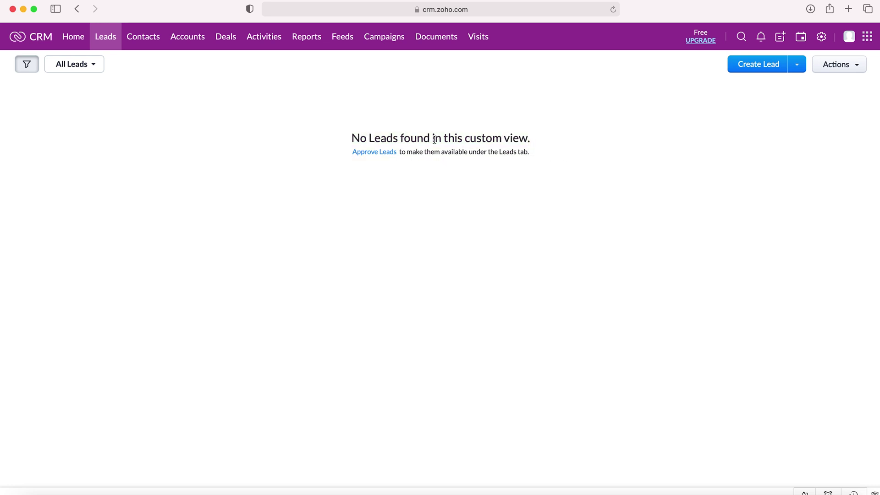
left_click(855, 67)
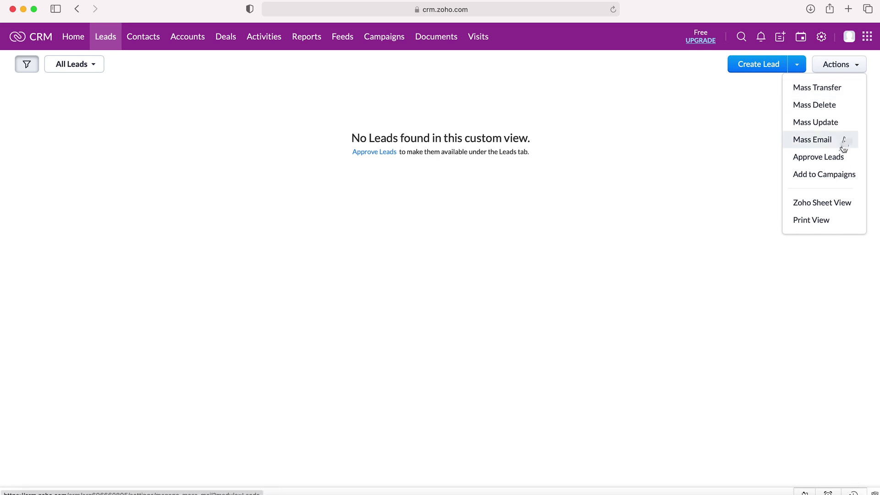
left_click(838, 159)
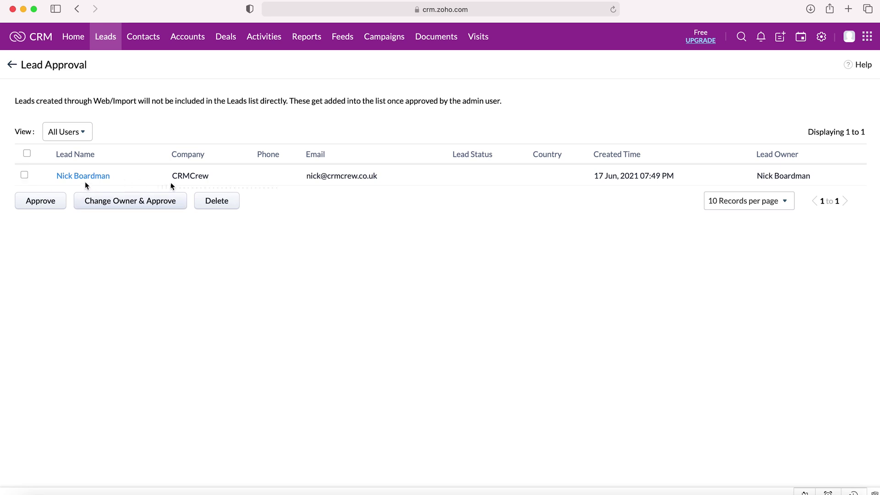
- Approve the pending CRMCrew lead in Lead Approval and return to the Leads list
left_click(24, 175)
left_click(55, 198)
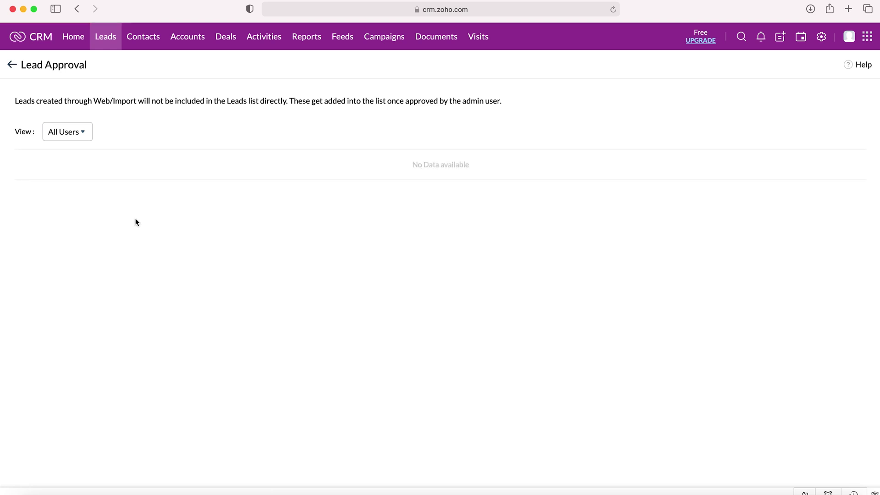
left_click(12, 65)
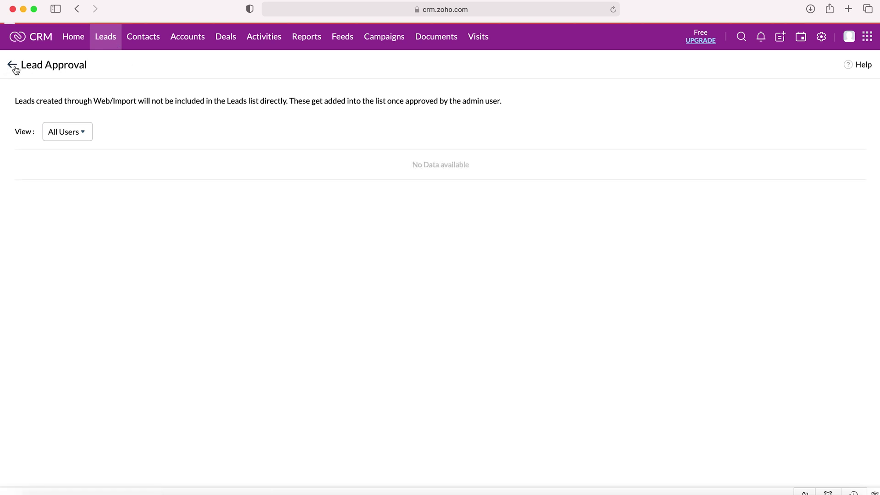